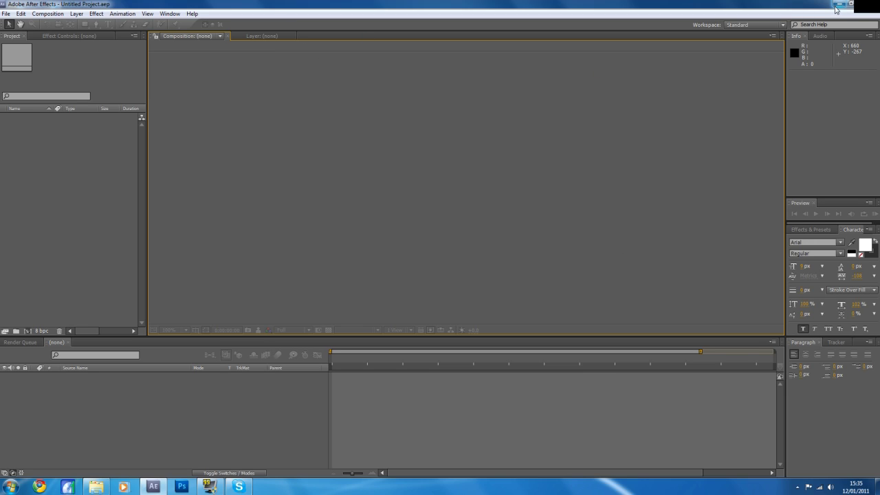
click(33, 205)
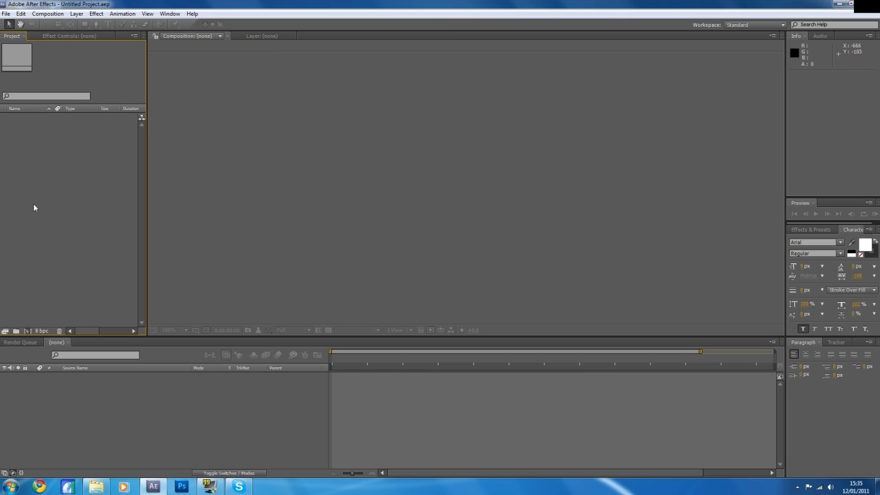
click(233, 383)
click(225, 238)
click(108, 222)
click(247, 387)
click(262, 209)
click(86, 207)
click(197, 385)
click(196, 291)
click(109, 256)
click(204, 382)
click(238, 252)
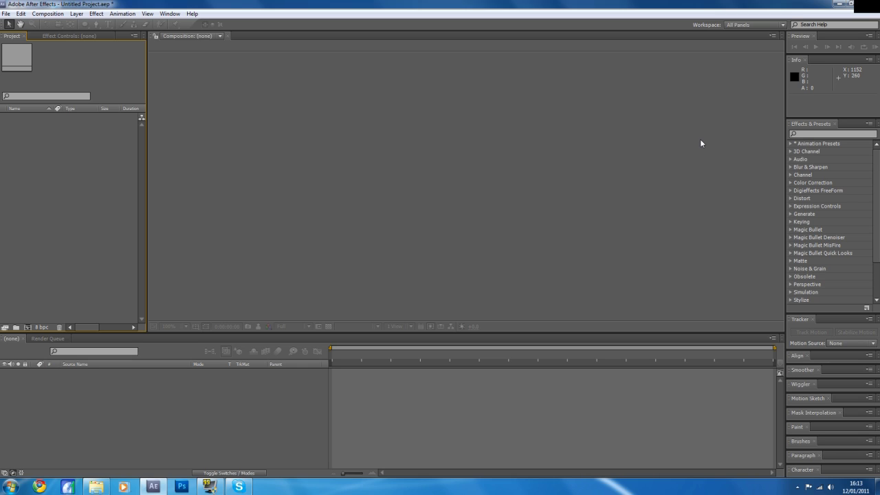
Import the CoDSotD video clip from the Community Clips folder into the project as footage.
right_click(67, 168)
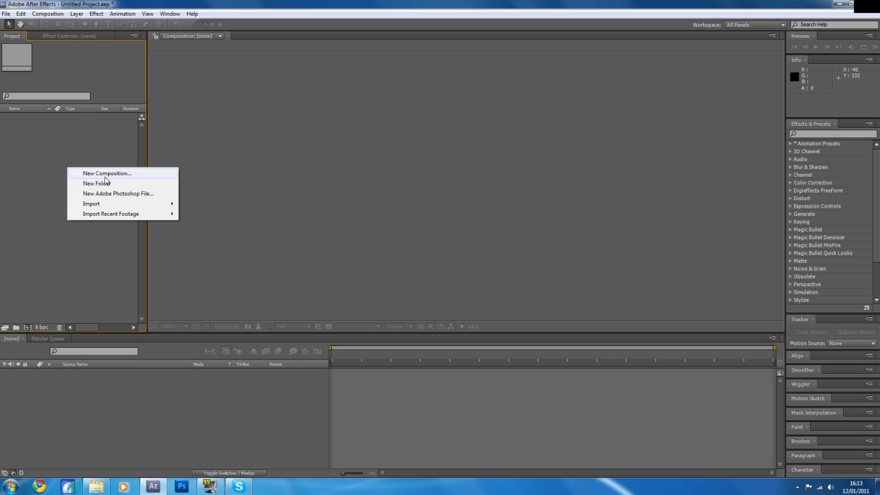
mouse_move(137, 204)
click(279, 204)
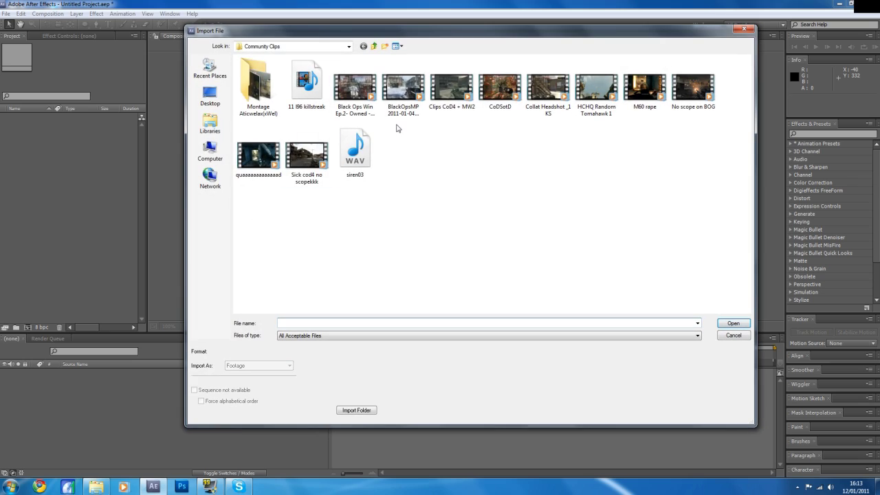
click(502, 90)
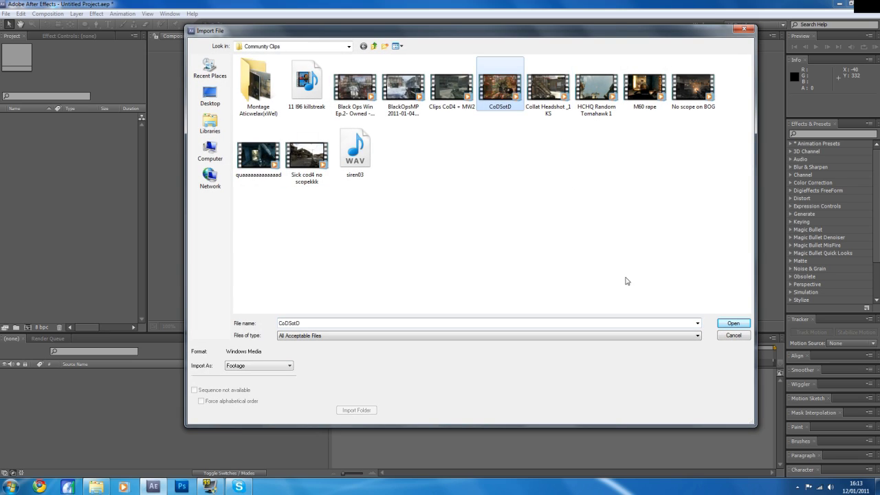
click(733, 323)
click(473, 289)
click(21, 165)
click(29, 117)
Create a new composition with a frame rate of 59.94 fps and the minutes of its duration set to 0.
right_click(78, 152)
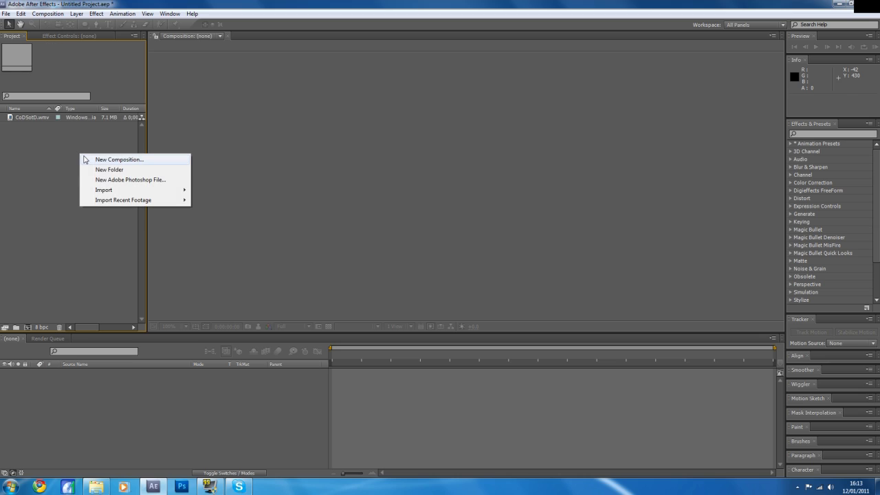
click(98, 157)
drag(279, 116, 300, 92)
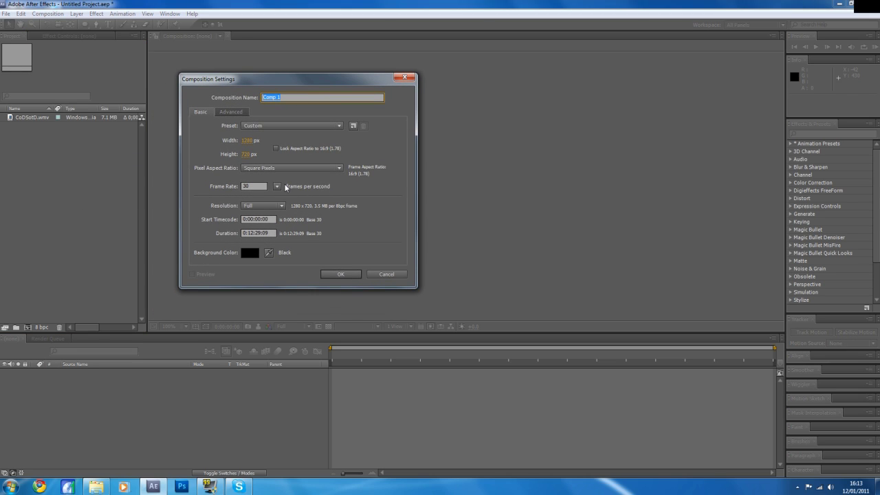
click(278, 186)
click(304, 290)
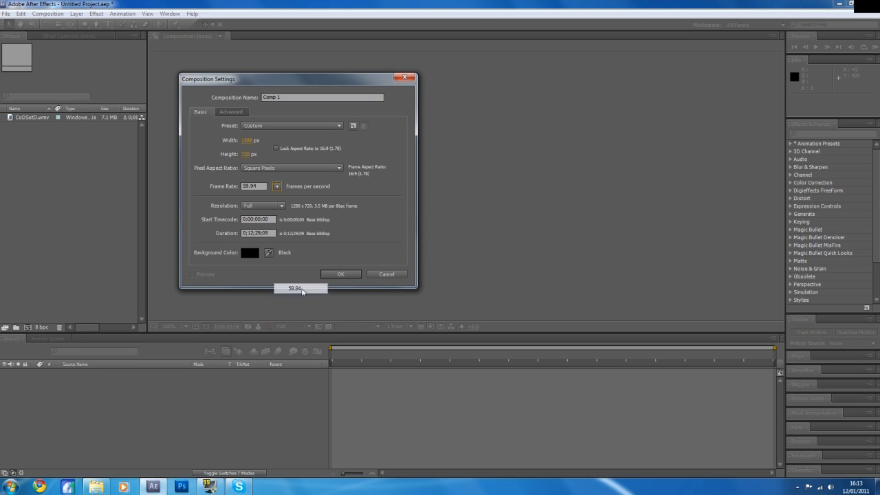
double_click(252, 233)
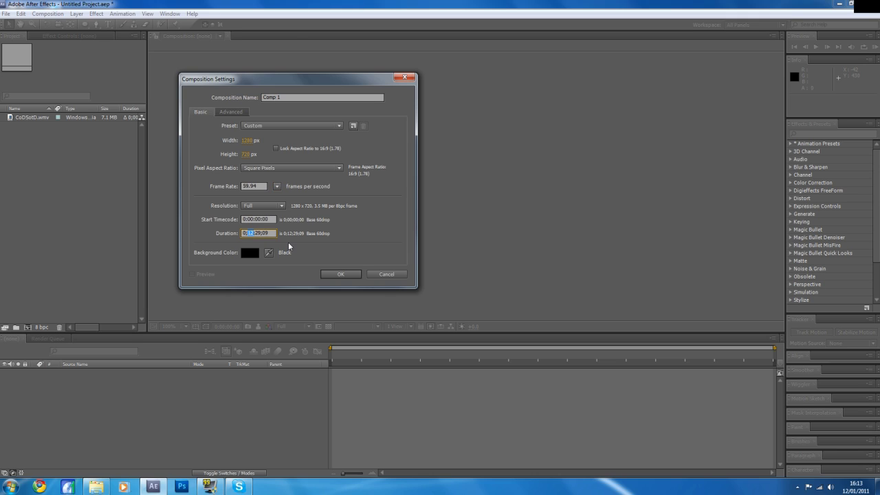
text(0)
click(341, 274)
Place CoDSotD.wmv in the Comp 1 timeline and move the current time to 0;00;02;40.
drag(33, 117, 208, 404)
scroll(422, 223, down, 1)
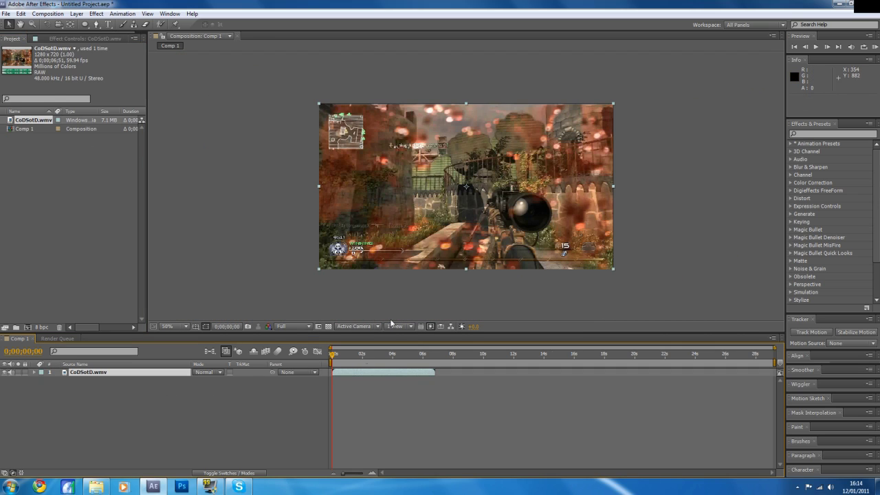
click(180, 327)
click(192, 169)
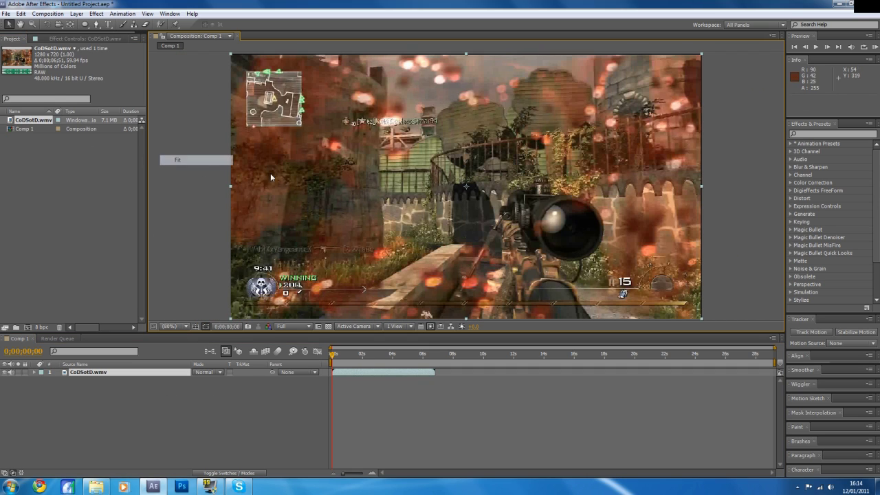
click(368, 377)
click(373, 356)
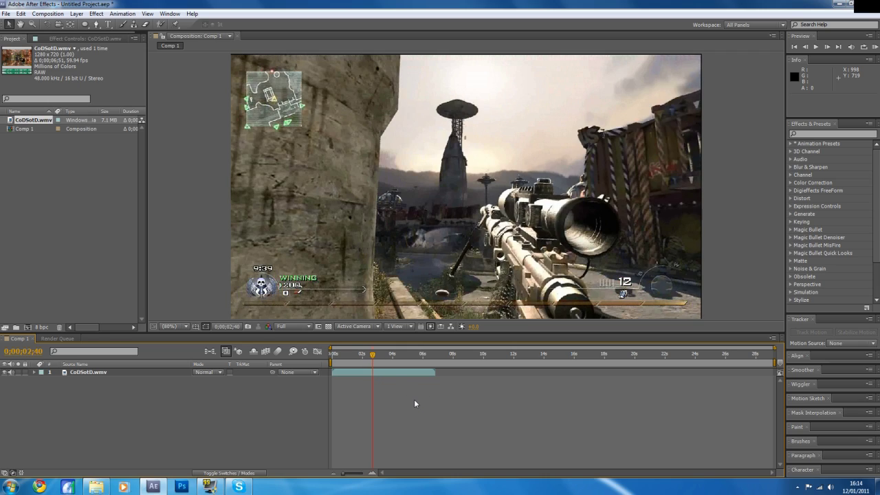
Apply the Curves effect to the CoDSotD.wmv layer and bend its RGB curve into a gentle S shape.
click(392, 373)
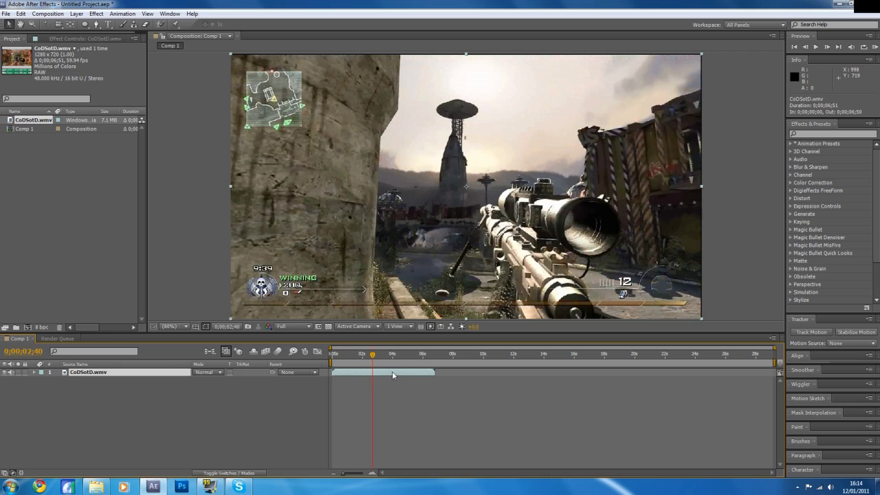
click(101, 17)
mouse_move(128, 101)
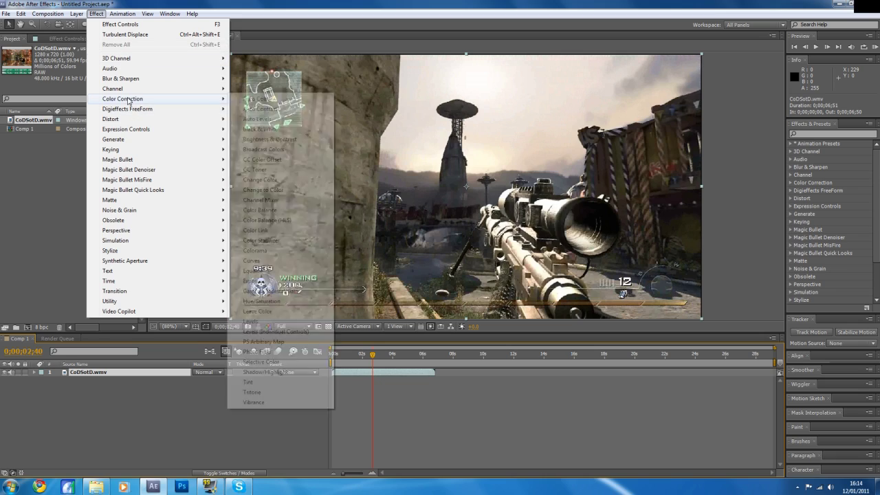
click(252, 261)
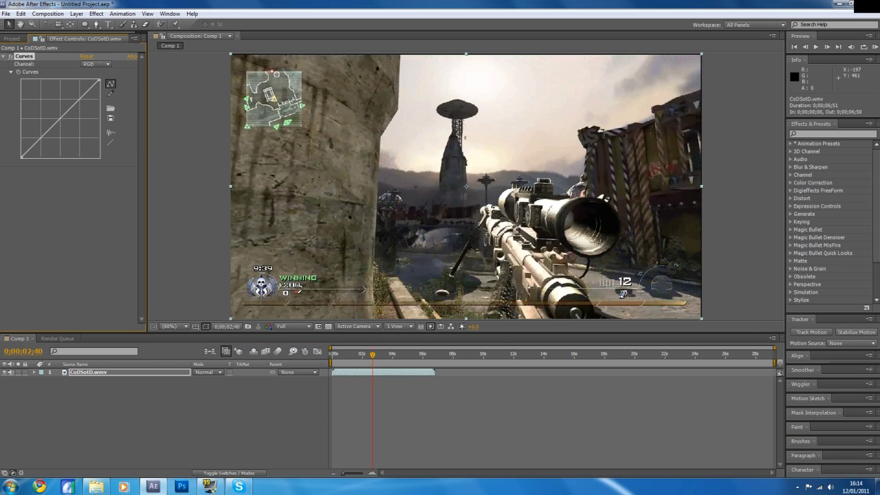
drag(67, 112, 74, 96)
drag(42, 130, 44, 140)
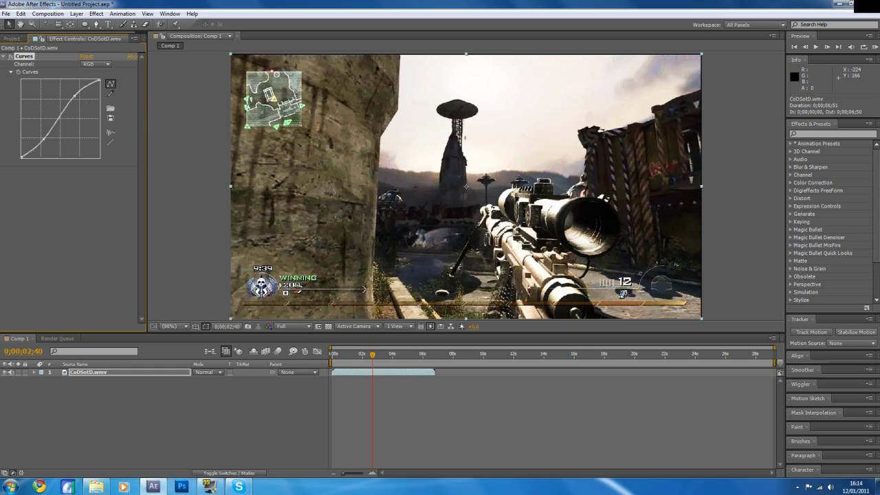
drag(44, 140, 42, 139)
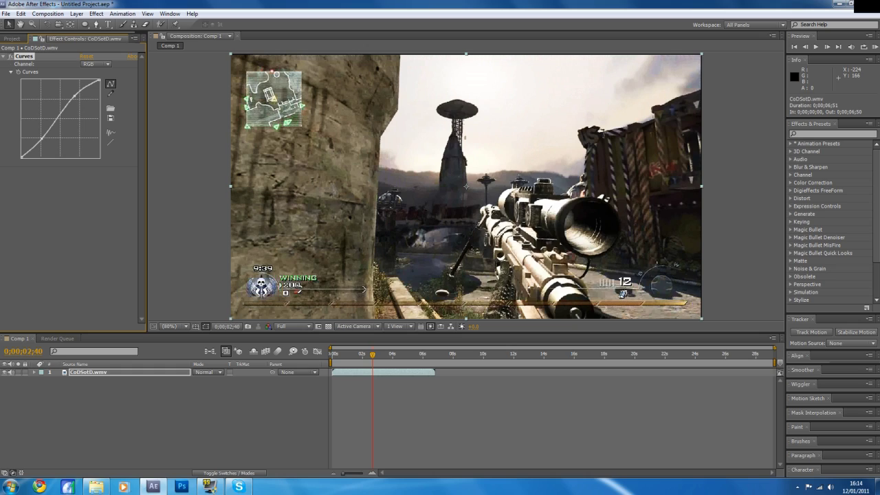
Raise the middle of the Curves effect's Red channel slightly to warm the footage.
click(96, 64)
click(100, 84)
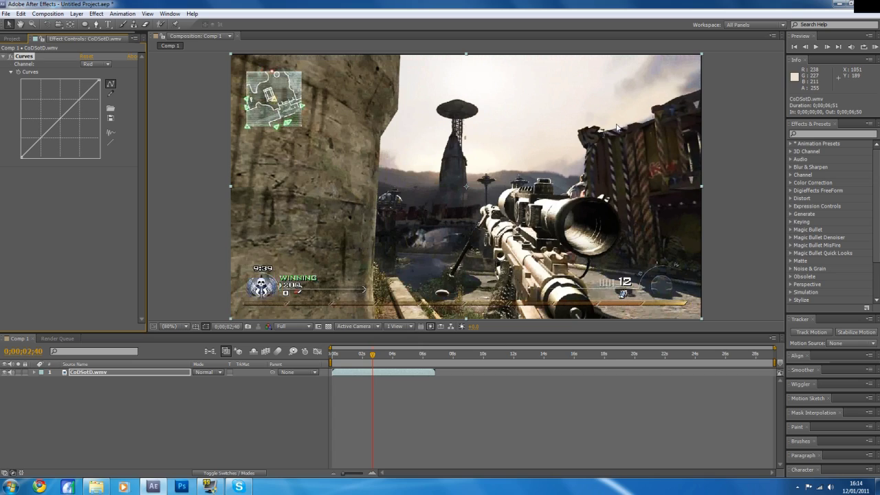
mouse_move(57, 122)
mouse_down()
mouse_move(53, 94)
mouse_move(55, 115)
mouse_up()
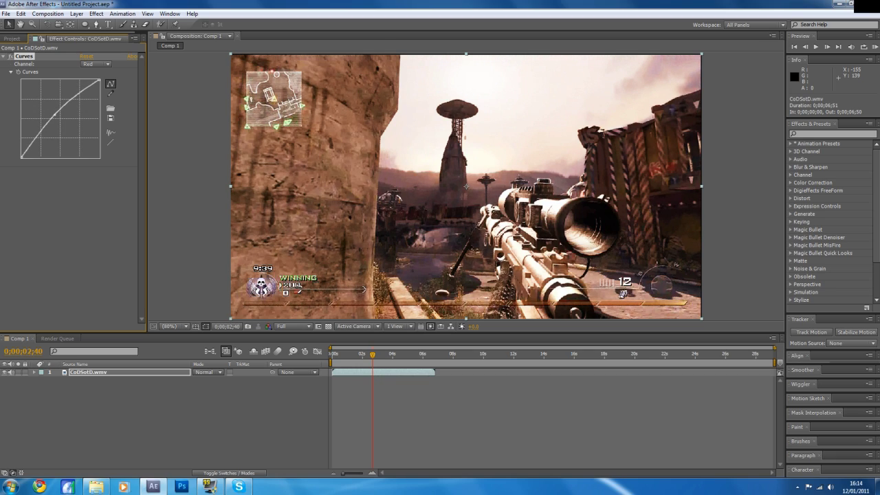
On the Green channel of Curves, lift the shadows slightly and pull the highlights down.
click(95, 64)
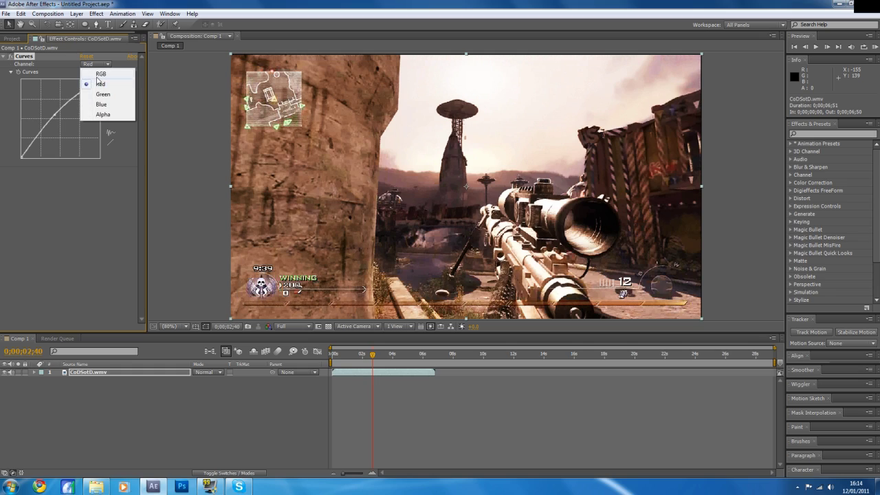
click(104, 94)
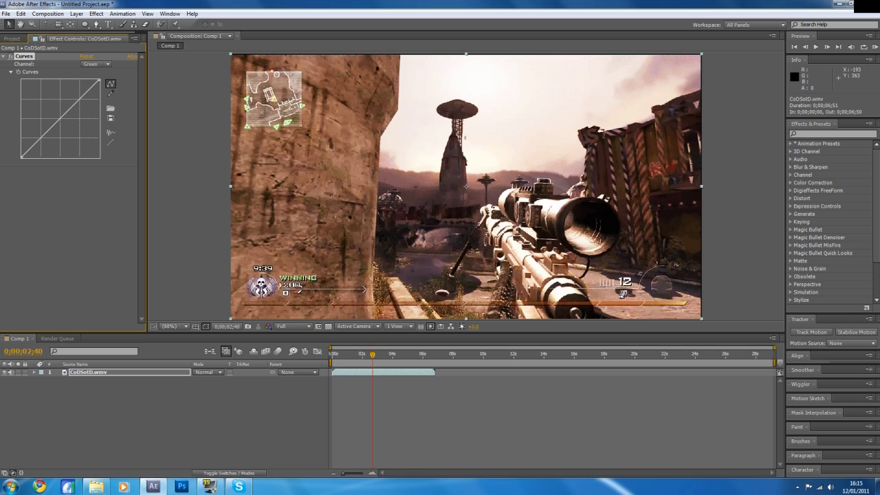
drag(43, 135, 40, 133)
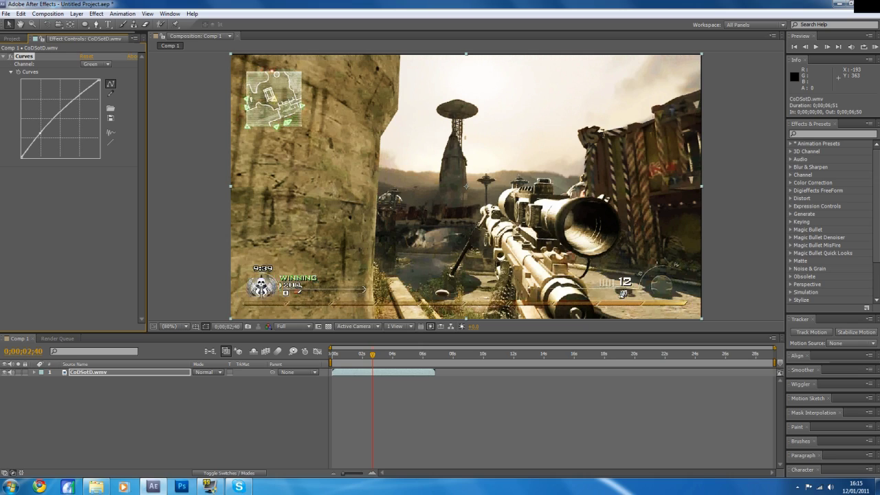
drag(79, 94, 84, 101)
Compare the footage with and without Curves, and lift the shadows and strongly lower the highlights of the Blue channel.
click(101, 64)
click(110, 103)
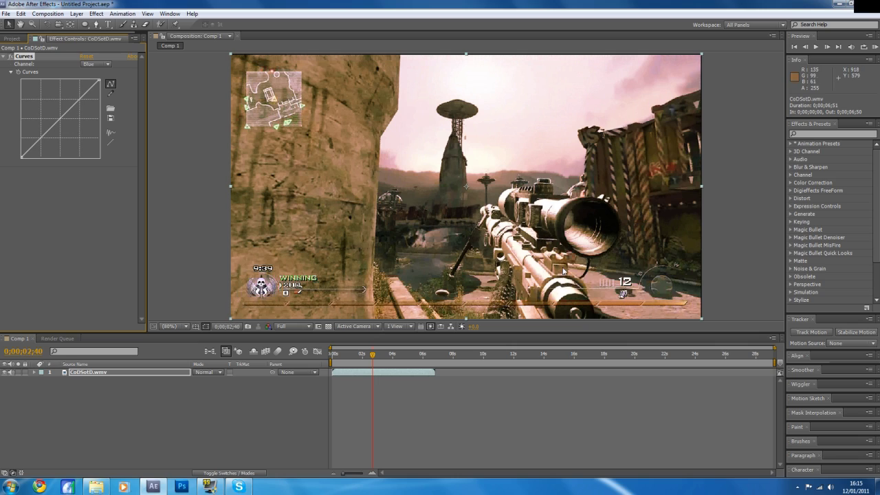
click(10, 57)
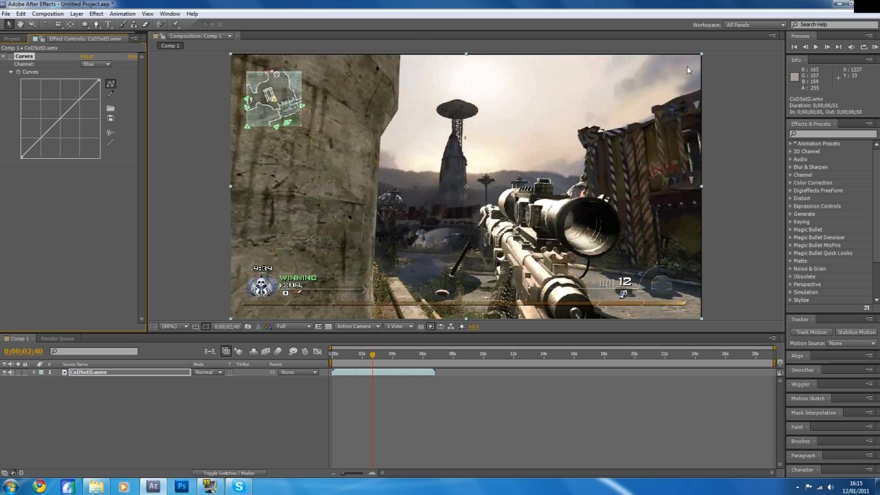
click(11, 57)
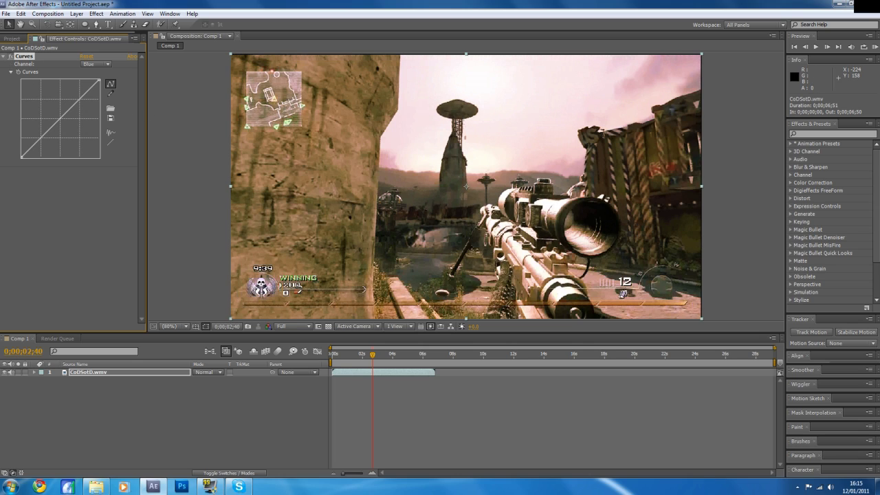
drag(50, 130, 49, 120)
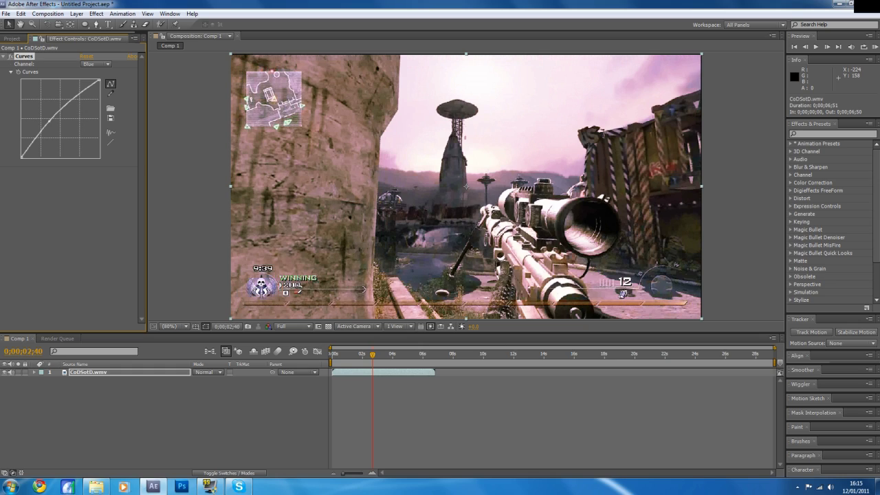
mouse_move(72, 99)
mouse_down()
mouse_move(73, 111)
mouse_move(38, 118)
mouse_move(74, 115)
mouse_up()
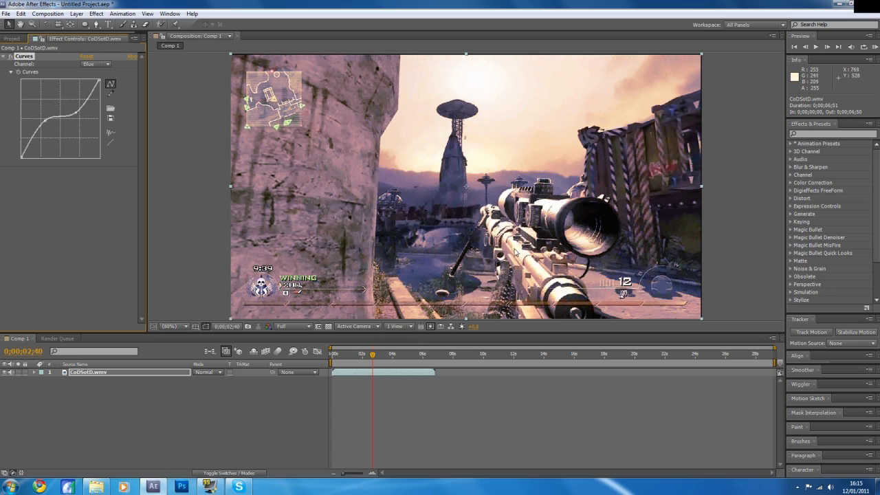
mouse_move(75, 112)
mouse_down()
mouse_move(46, 118)
mouse_move(82, 114)
mouse_up()
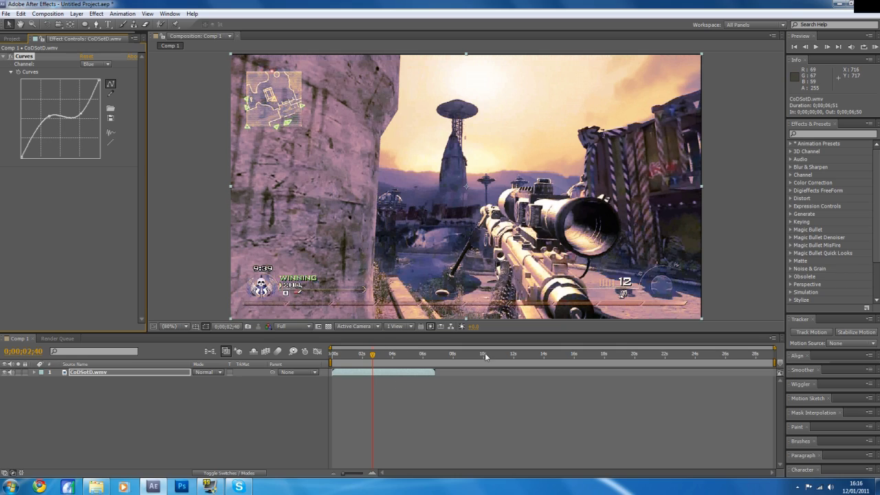
Move the current time to 0;00;03;01 and compare the frame with Curves disabled and enabled.
click(465, 406)
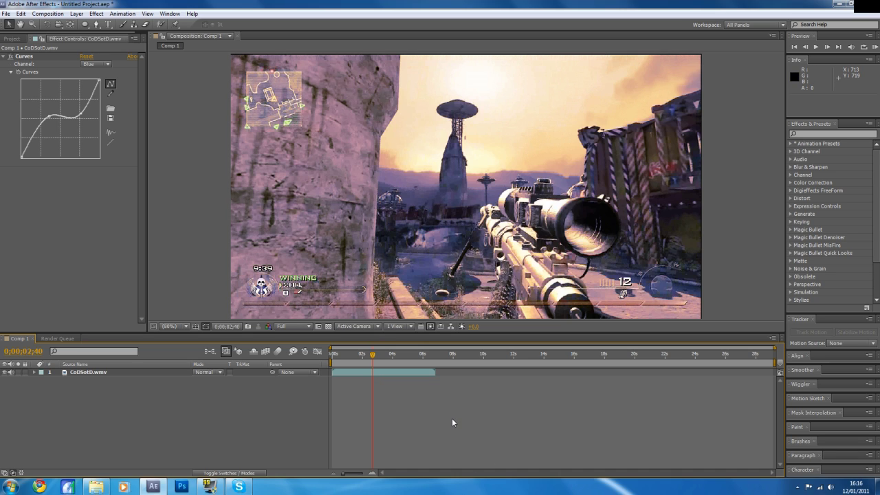
drag(373, 355, 378, 358)
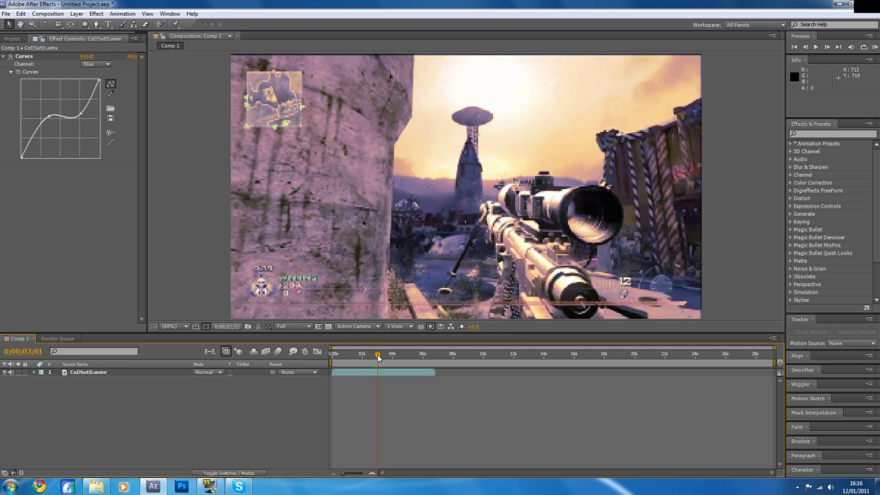
click(11, 58)
click(11, 58)
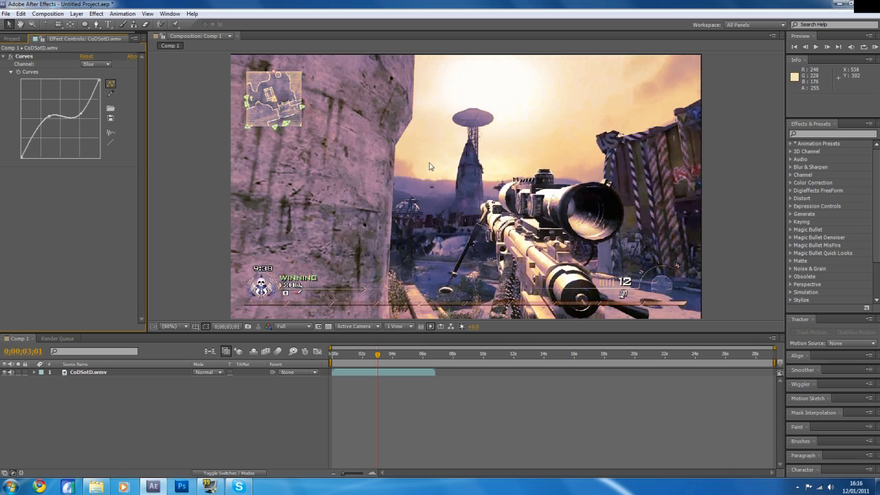
key(comma)
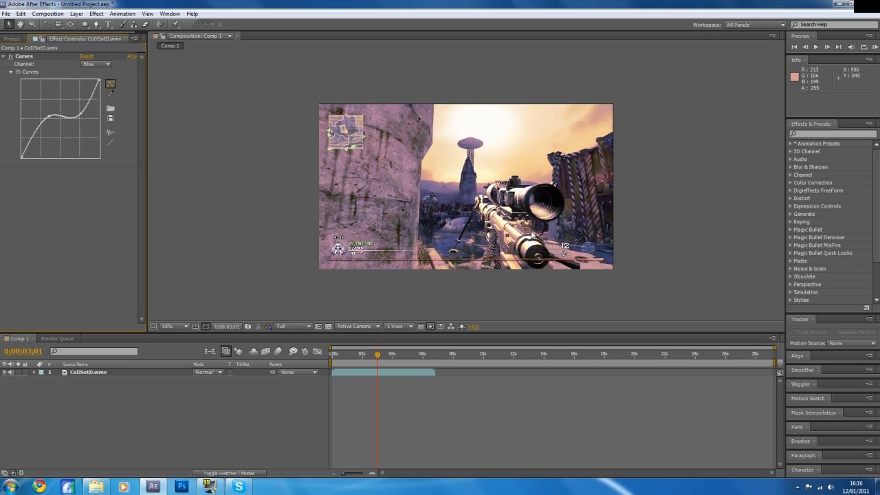
click(180, 327)
click(191, 170)
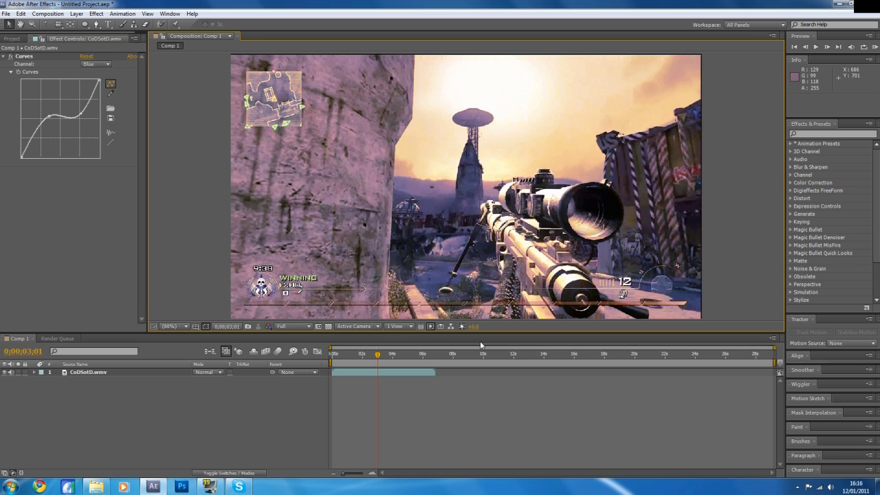
Add a new adjustment layer above the CoDSotD.wmv clip in Comp 1.
click(405, 372)
click(77, 14)
mouse_move(84, 24)
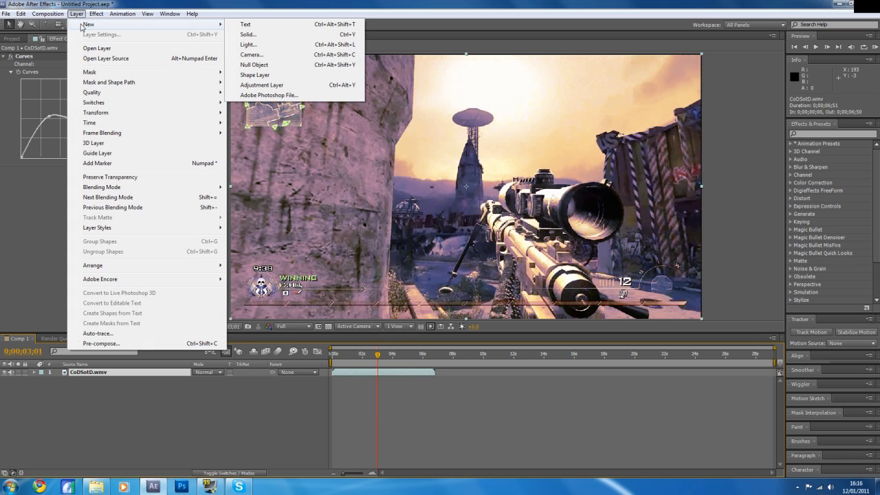
click(290, 86)
click(458, 400)
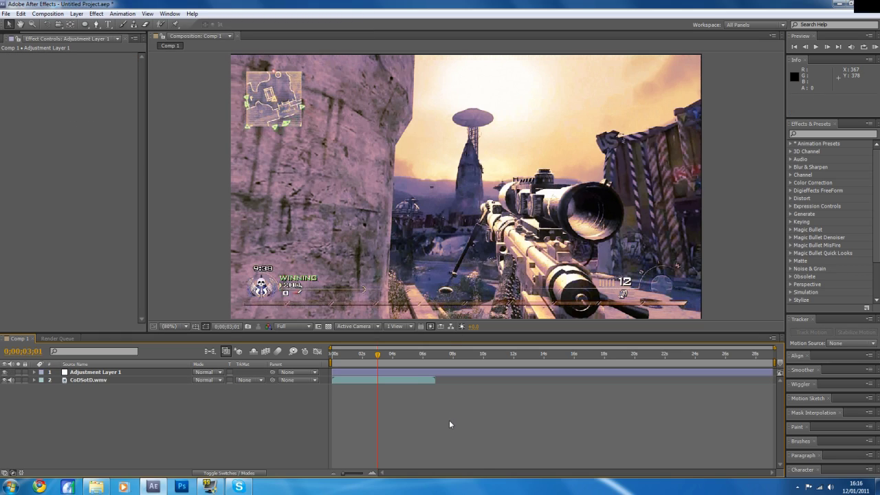
Apply Fast Blur with a Blurriness of 17.0 to Adjustment Layer 1 and compare the frame with the layer hidden and shown.
click(415, 374)
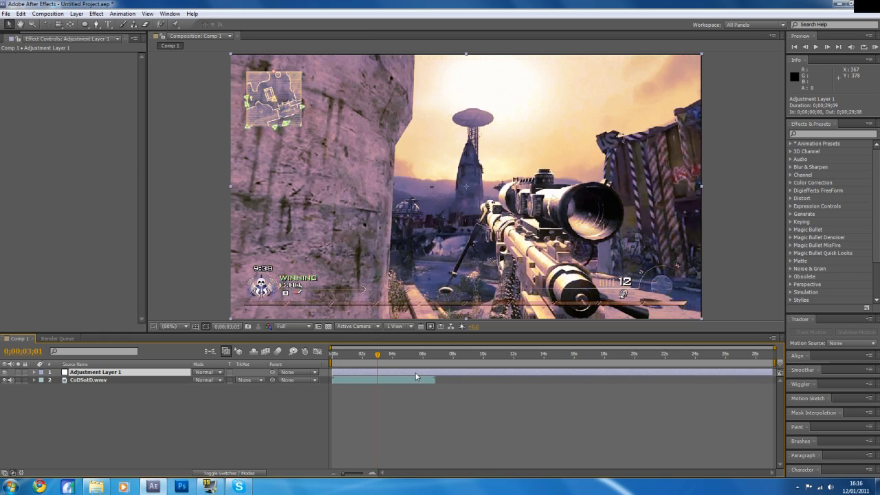
click(96, 14)
mouse_move(117, 82)
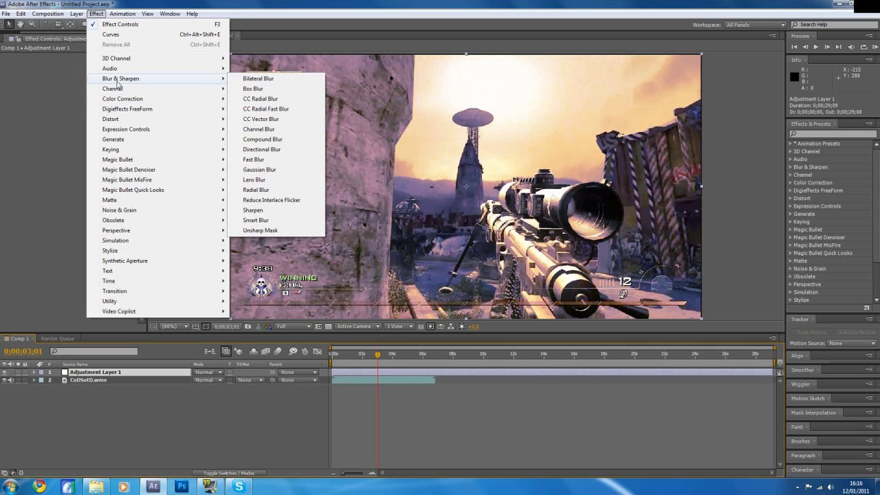
click(253, 158)
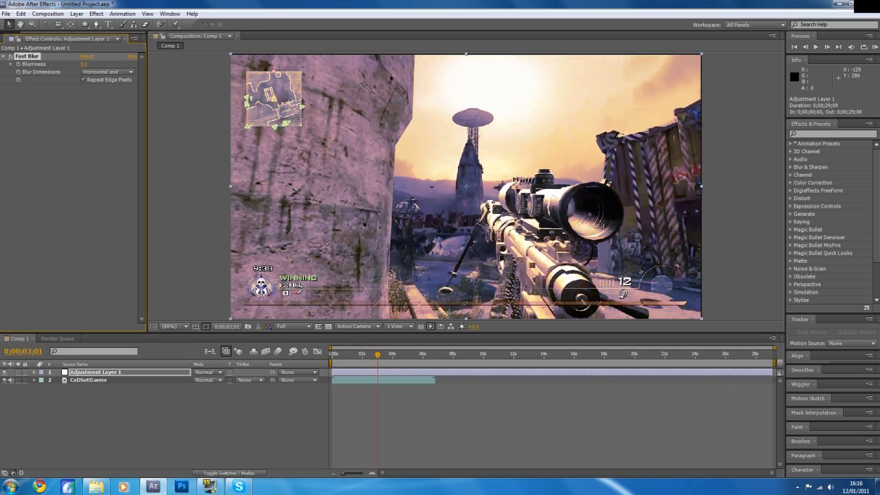
drag(85, 64, 91, 64)
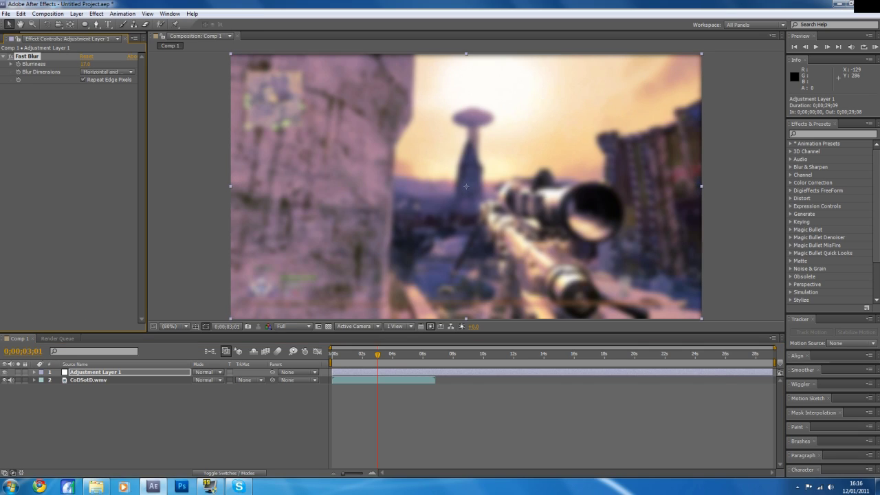
click(6, 372)
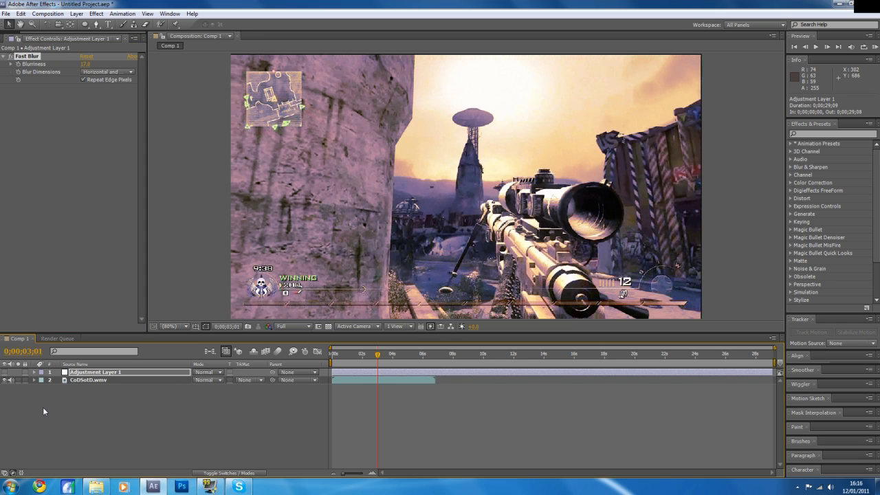
click(5, 372)
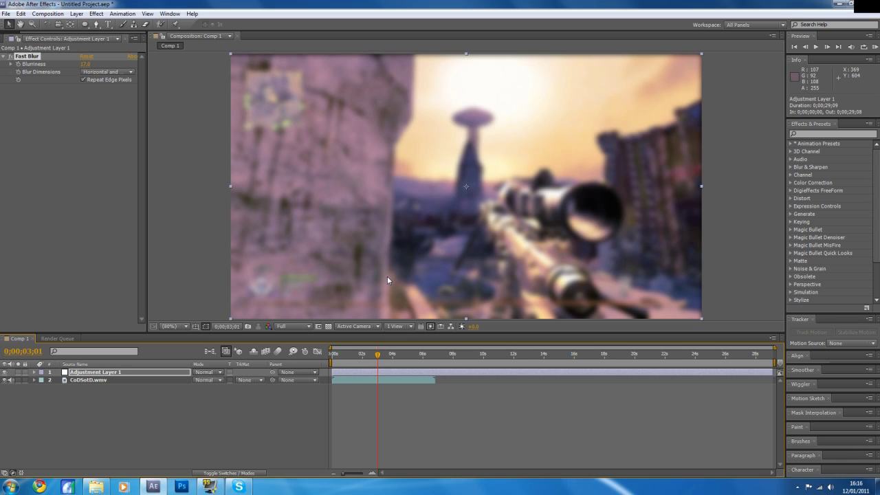
Add a full-frame elliptical mask to Adjustment Layer 1 and set its mode to Subtract.
double_click(86, 28)
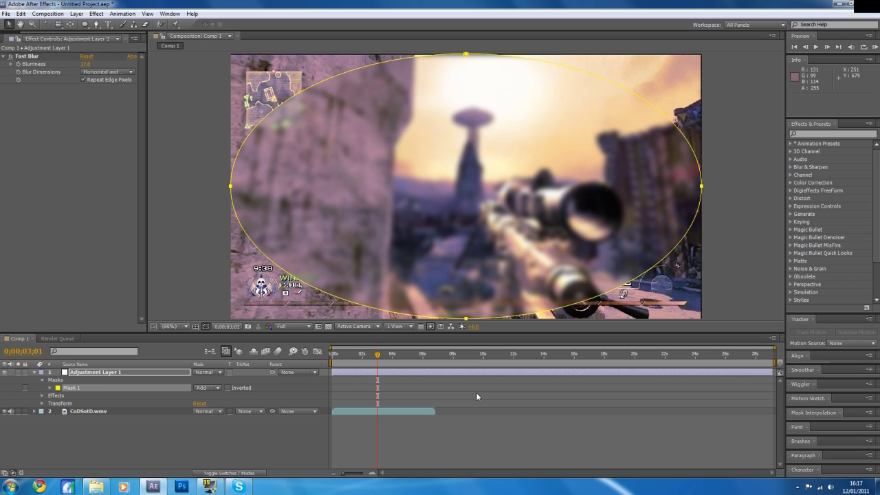
click(124, 373)
click(207, 388)
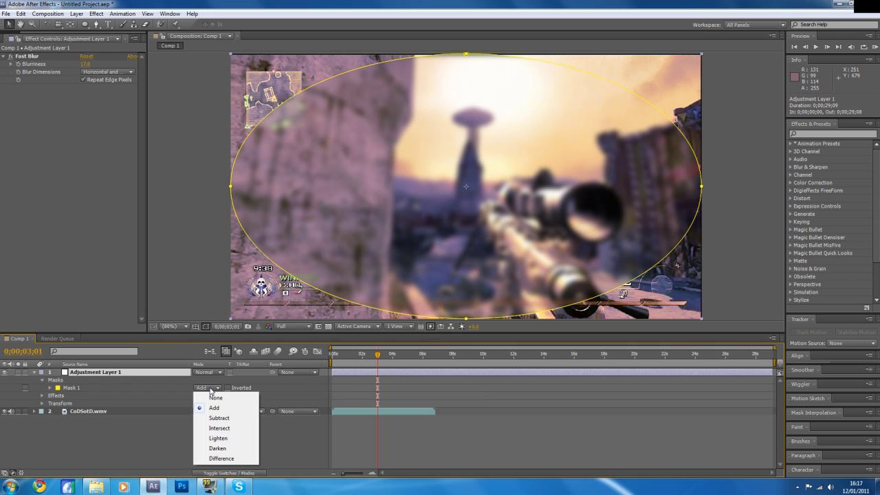
click(222, 415)
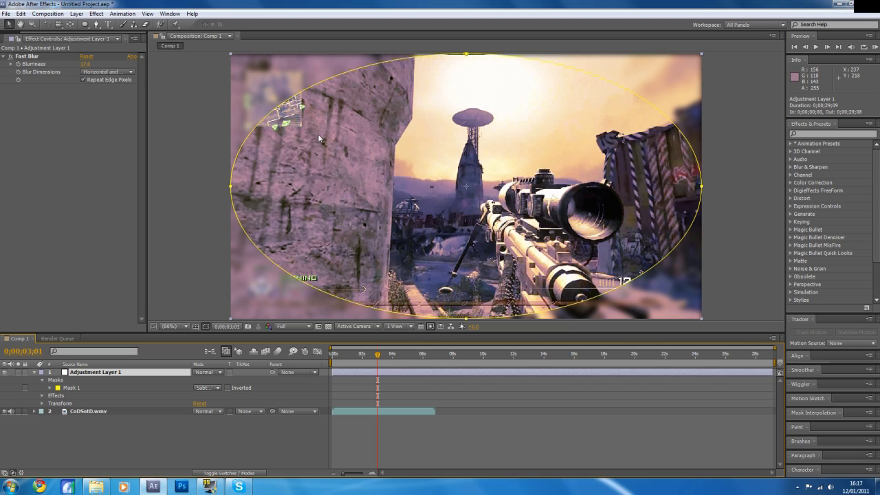
Set the feather of Mask 1 to 95 pixels and check the softened edge with the mask outline hidden and shown.
click(50, 388)
mouse_move(205, 404)
mouse_down()
mouse_move(231, 404)
mouse_move(199, 403)
mouse_move(212, 404)
mouse_up()
click(206, 326)
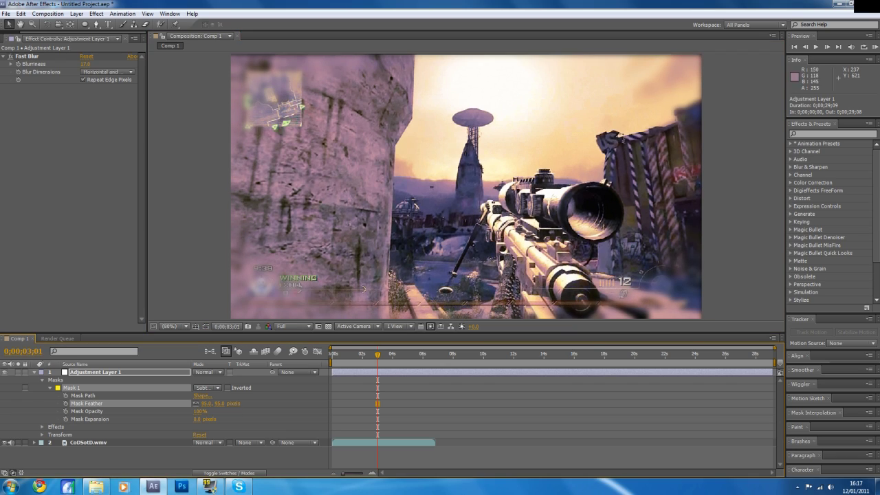
click(205, 326)
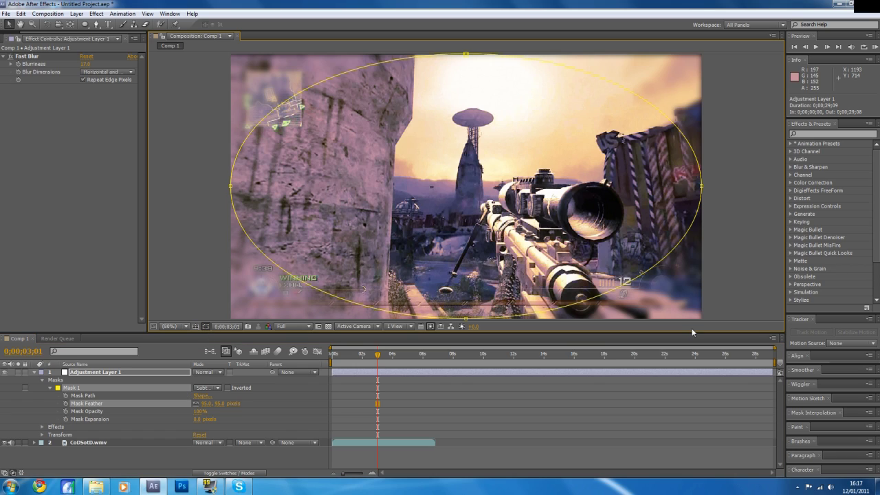
click(622, 404)
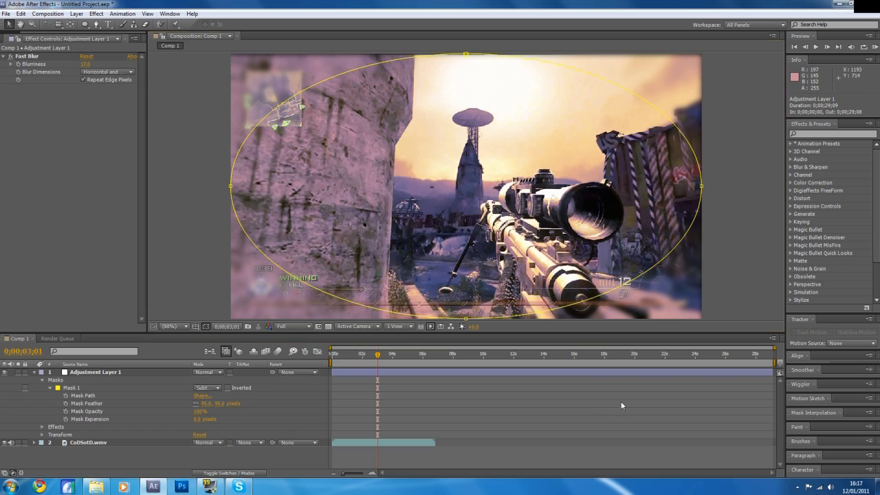
Apply Curves to Adjustment Layer 1 and pull the RGB curve down to darken the masked edges.
click(391, 373)
click(96, 14)
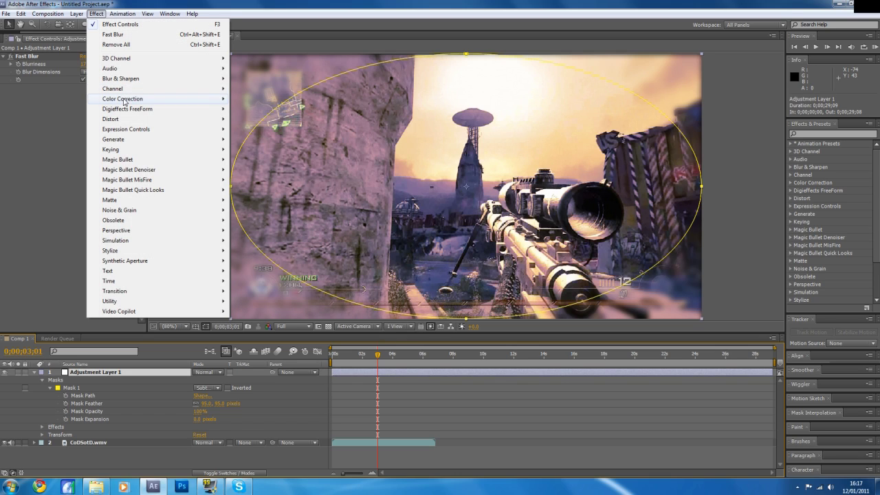
mouse_move(127, 98)
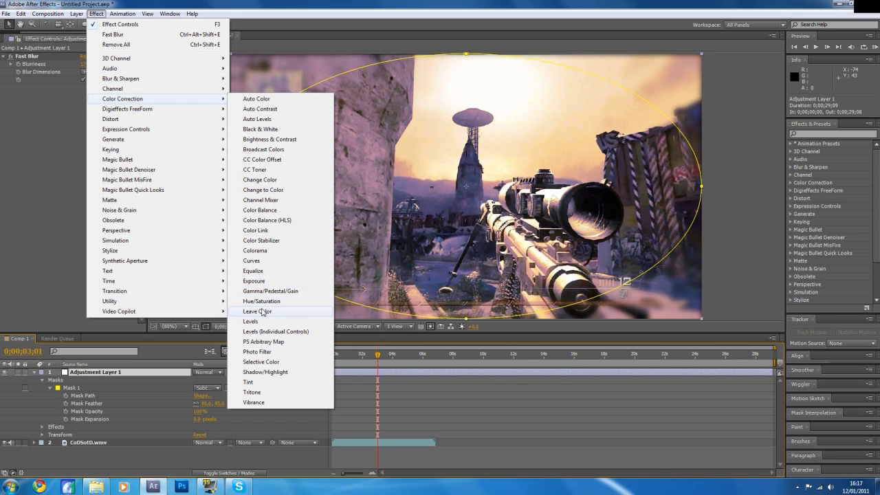
click(261, 261)
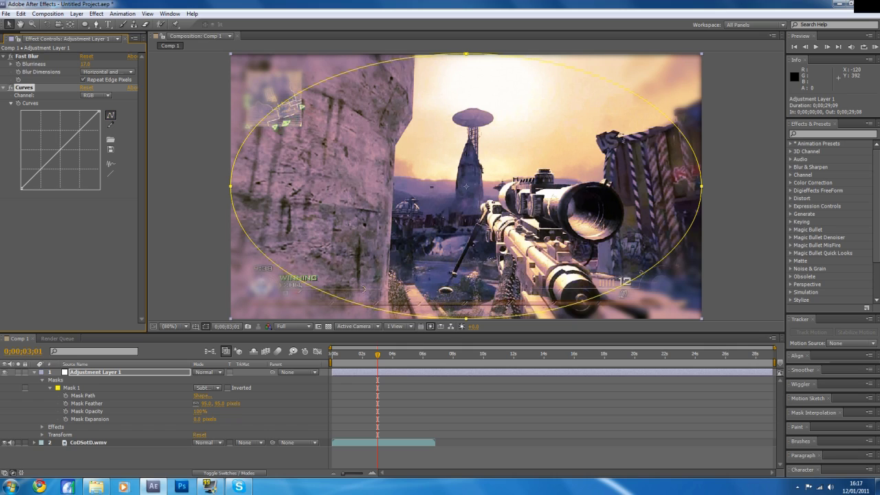
mouse_move(60, 150)
mouse_down()
mouse_move(52, 129)
mouse_move(80, 159)
mouse_move(75, 152)
mouse_move(86, 152)
mouse_move(83, 143)
mouse_move(58, 152)
mouse_move(78, 148)
mouse_up()
In the adjustment layer's Curves, lower the Red midtones slightly and add a near-neutral midtone point on the Green channel.
click(96, 95)
click(100, 112)
mouse_move(65, 146)
mouse_down()
mouse_move(62, 138)
mouse_move(67, 153)
mouse_up()
click(96, 95)
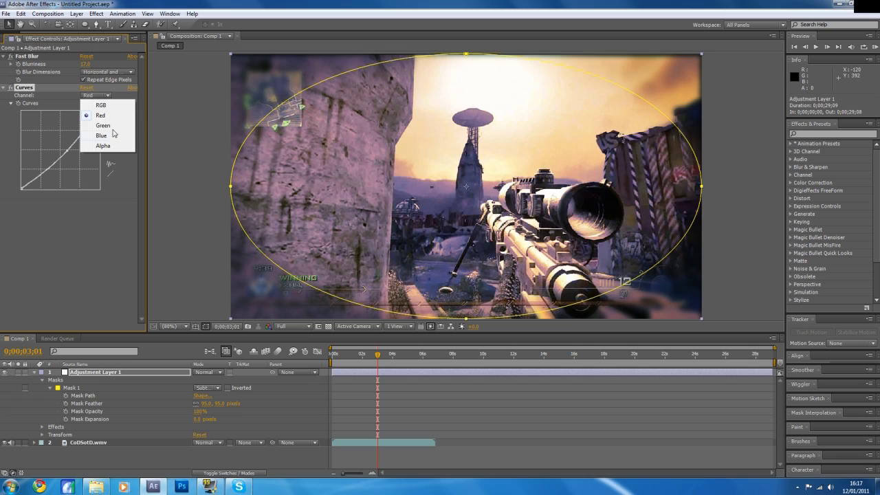
click(103, 122)
drag(66, 144, 64, 147)
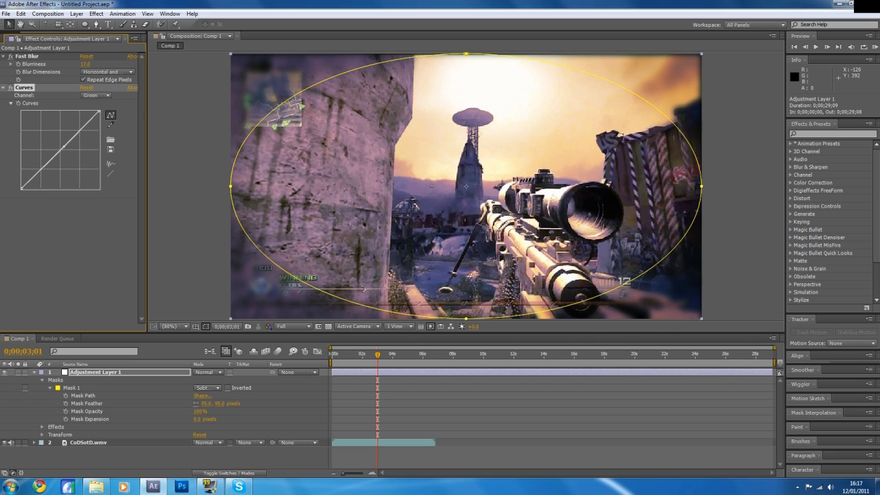
Raise the Blue channel's midtones in the adjustment layer's Curves and fine-tune the Green midtone point.
click(97, 95)
click(103, 130)
drag(55, 154, 54, 150)
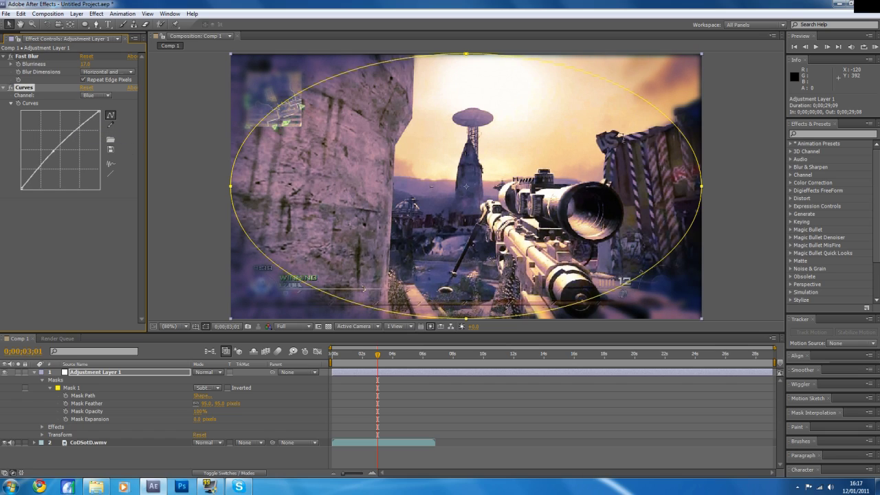
click(92, 96)
click(103, 126)
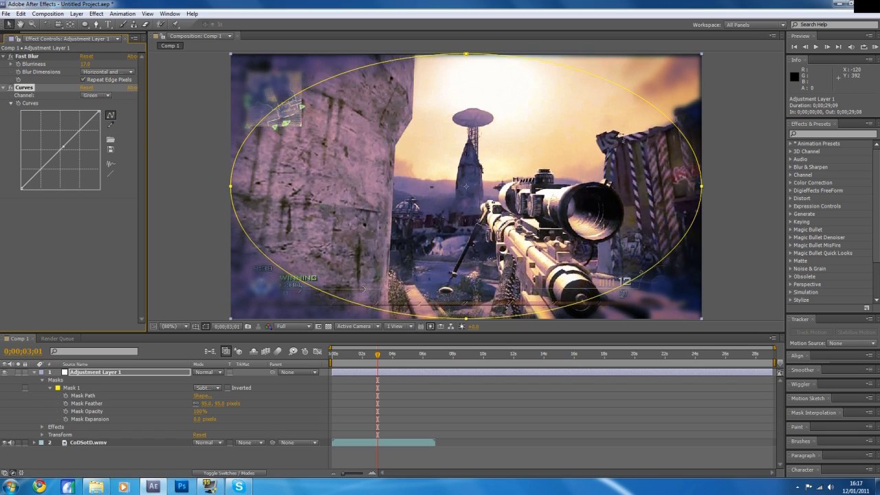
drag(63, 146, 66, 147)
Readjust the Red curve of Adjustment Layer 1, finishing with its midtones pulled slightly below the diagonal.
click(97, 95)
click(97, 115)
drag(67, 151, 62, 149)
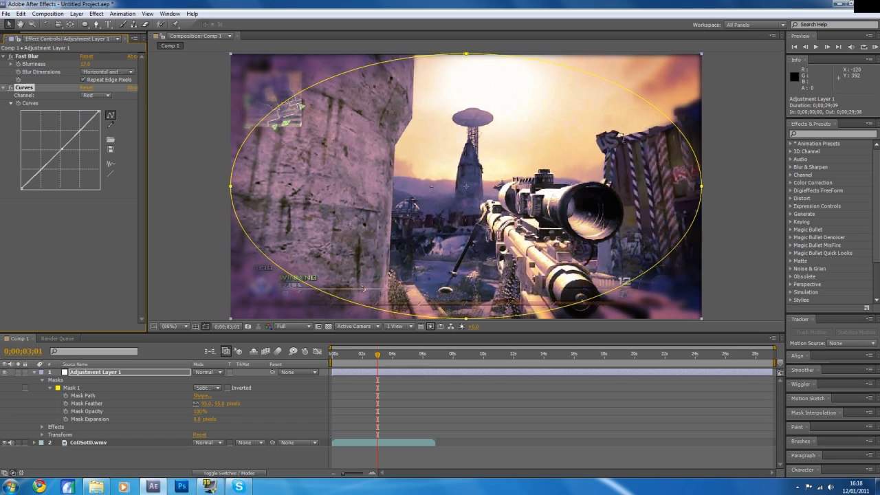
click(111, 277)
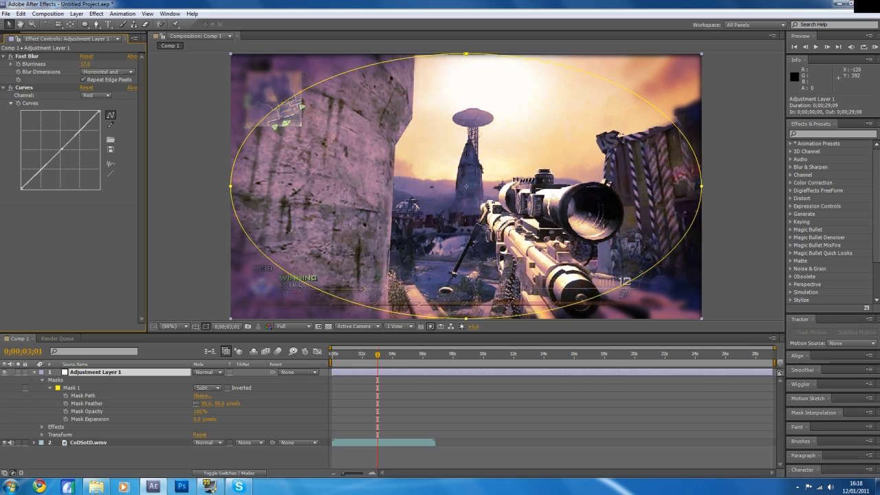
mouse_move(61, 148)
mouse_down()
mouse_move(52, 145)
mouse_move(63, 153)
mouse_up()
click(438, 391)
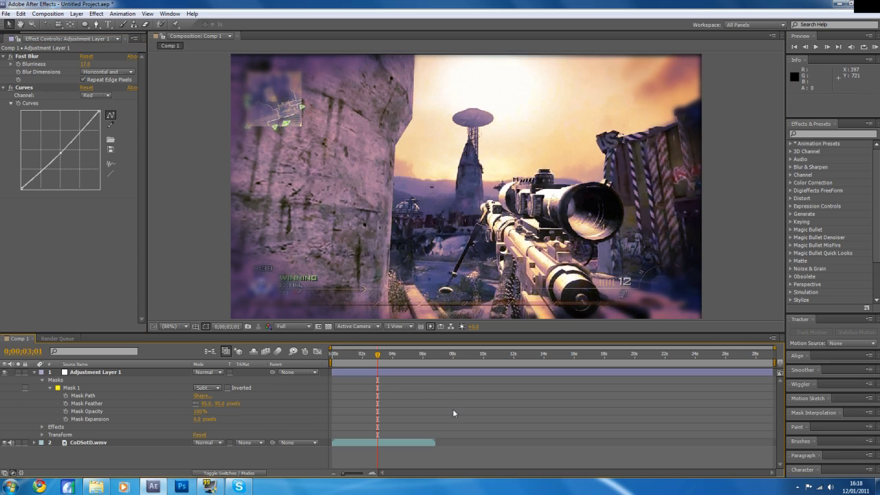
Apply the Turbulent Displace effect to Adjustment Layer 1.
click(420, 371)
click(96, 14)
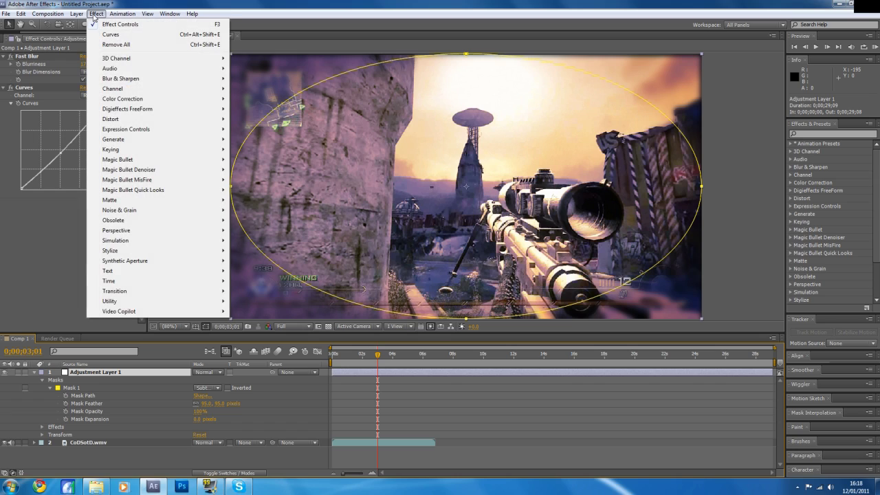
mouse_move(127, 81)
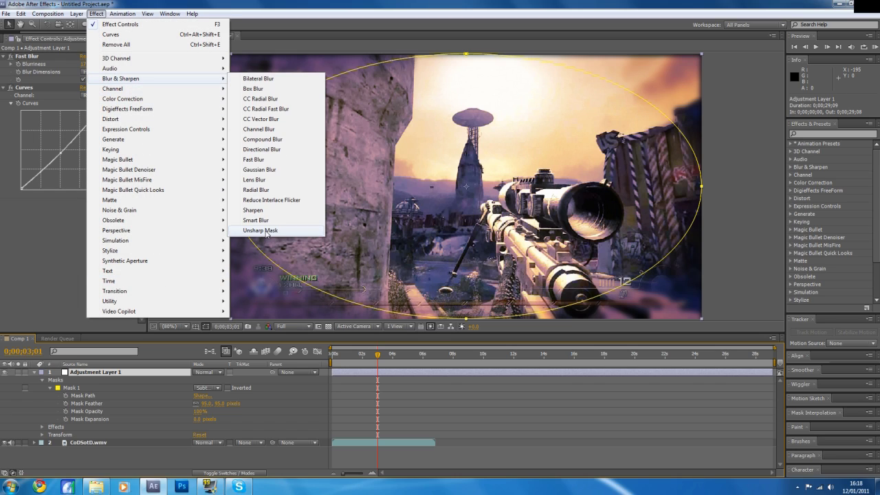
mouse_move(121, 119)
click(266, 425)
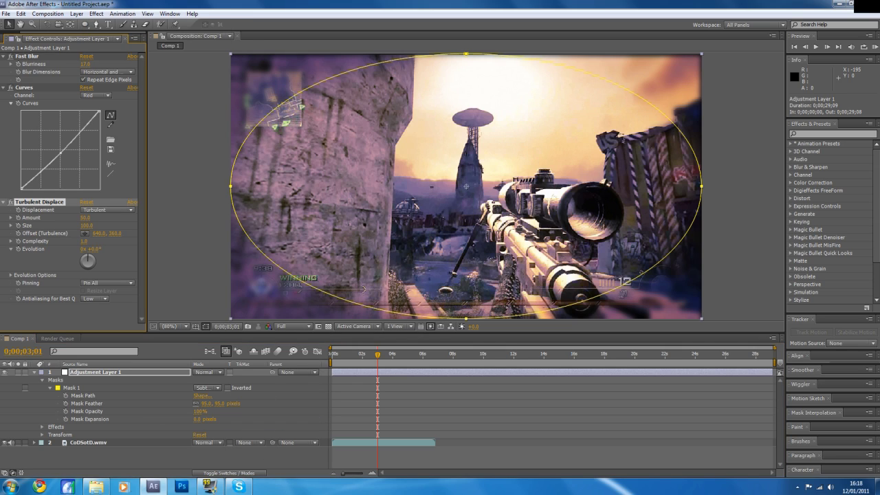
Keyframe Turbulent Displace's Evolution from 0x+0.0° at 0;00;01;11 to 2x+0.0° at 0;00;06;16.
click(355, 357)
mouse_move(355, 357)
mouse_down()
mouse_move(369, 361)
mouse_move(351, 359)
mouse_up()
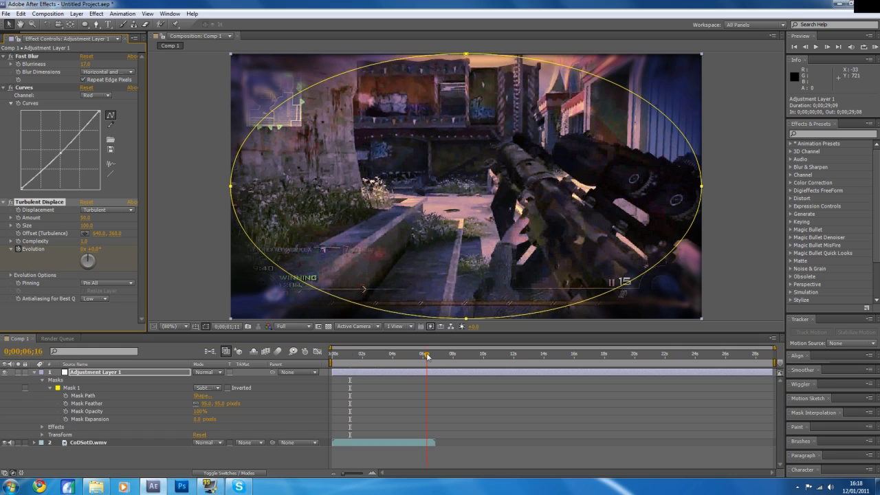
click(85, 249)
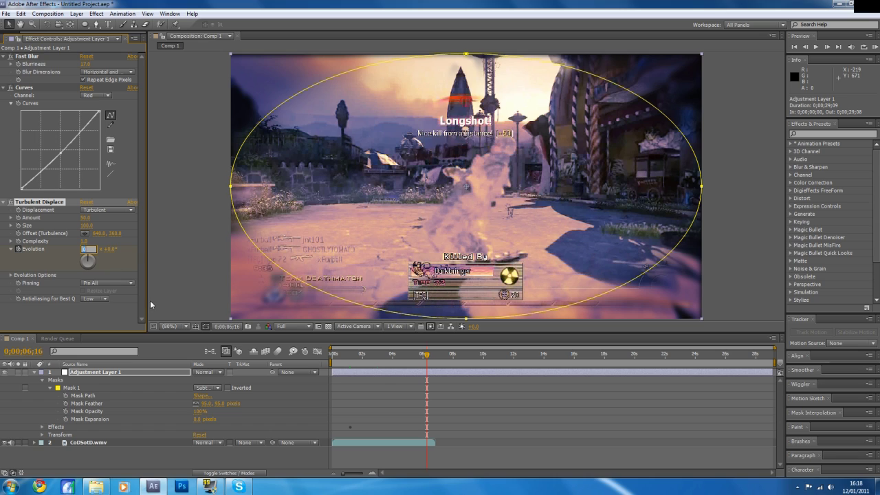
click(533, 446)
drag(426, 355, 380, 359)
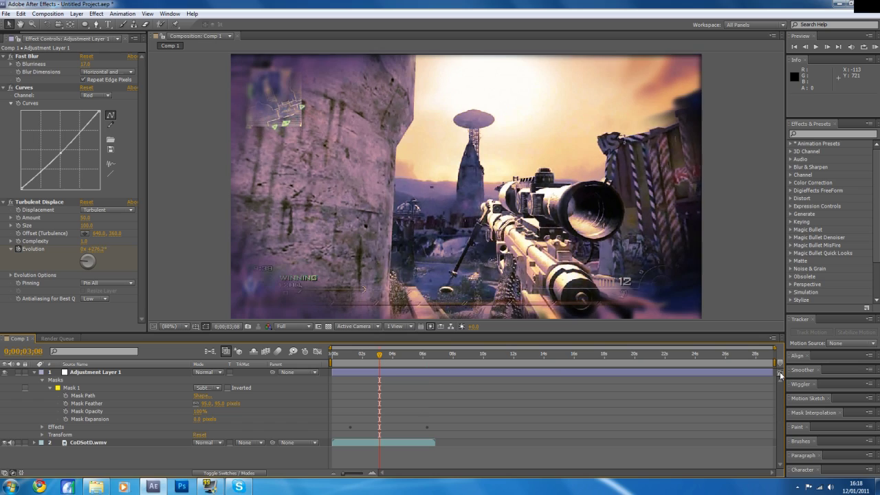
Set the work area from 0;00;01;53 to 0;00;05;49 and play a RAM preview of part of it.
click(774, 357)
drag(774, 362, 405, 364)
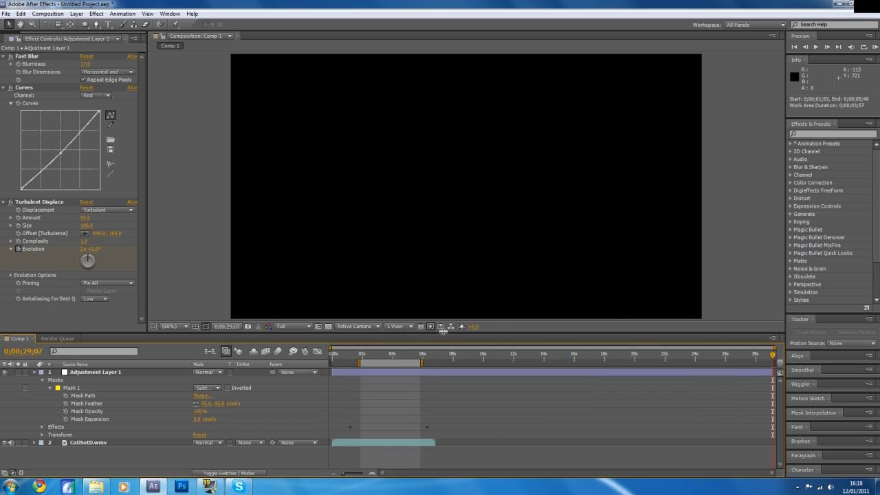
click(874, 47)
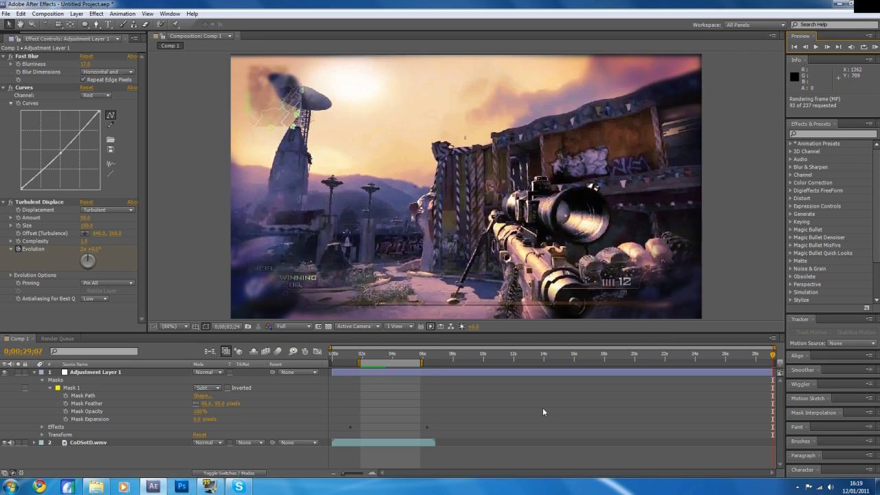
key(space)
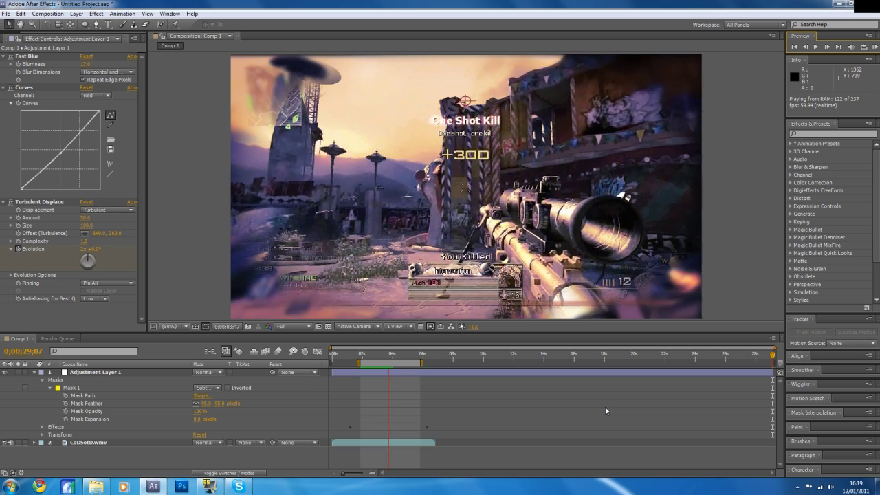
key(space)
Scrub the clip around 0;00;02;31 to 0;00;02;37 to examine the color grading and the blurred, distorted edges.
drag(384, 355, 372, 357)
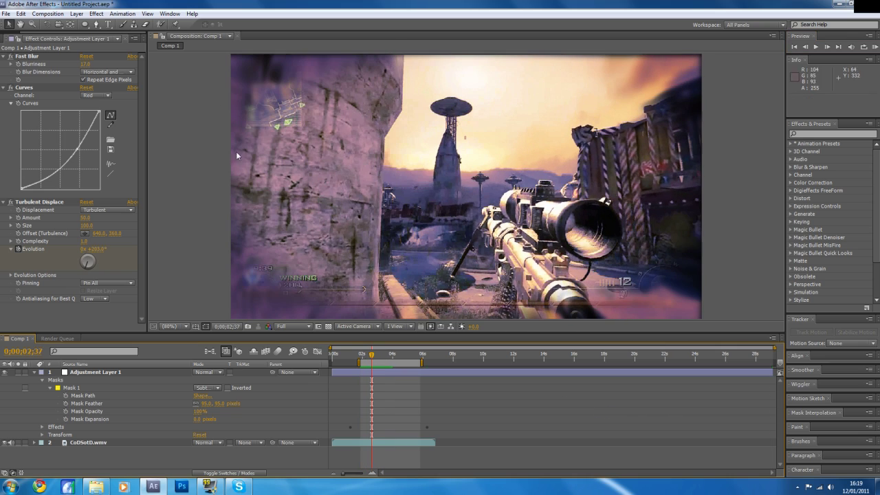
click(376, 355)
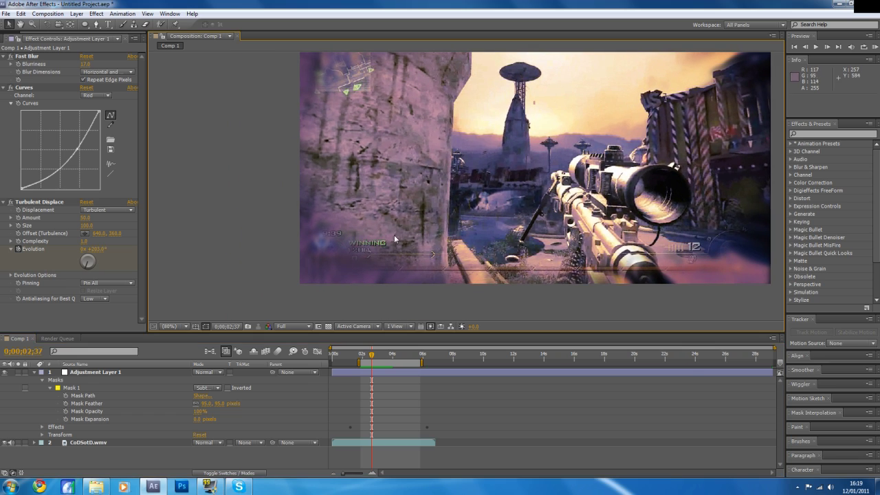
mouse_move(376, 355)
mouse_down()
mouse_move(393, 356)
mouse_move(360, 357)
mouse_move(370, 355)
mouse_up()
drag(553, 210, 474, 248)
key(comma)
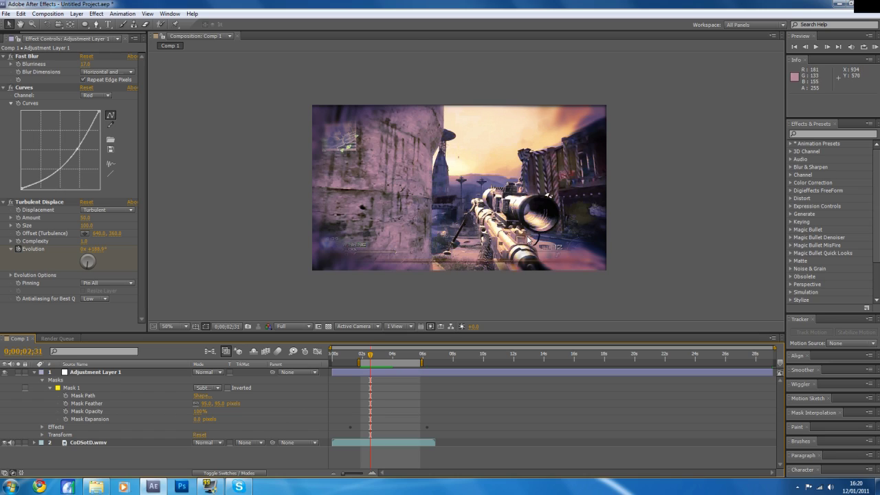
mouse_move(371, 356)
mouse_down()
mouse_move(383, 356)
mouse_move(372, 356)
mouse_up()
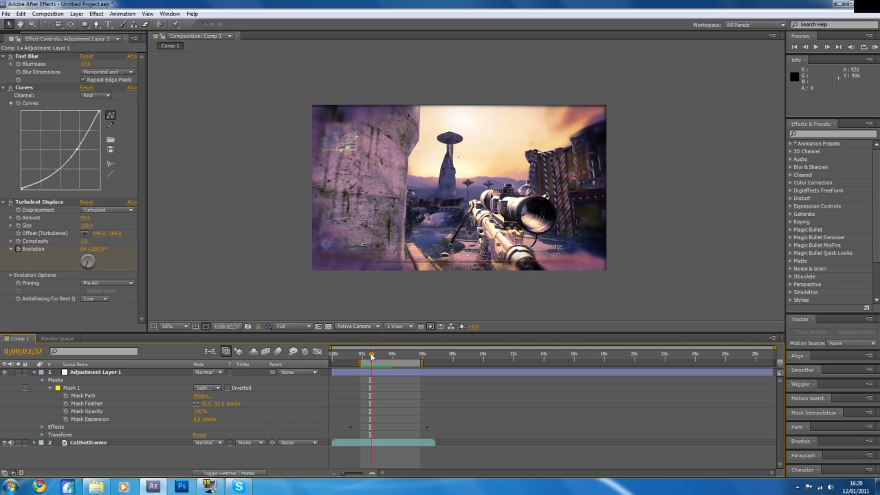